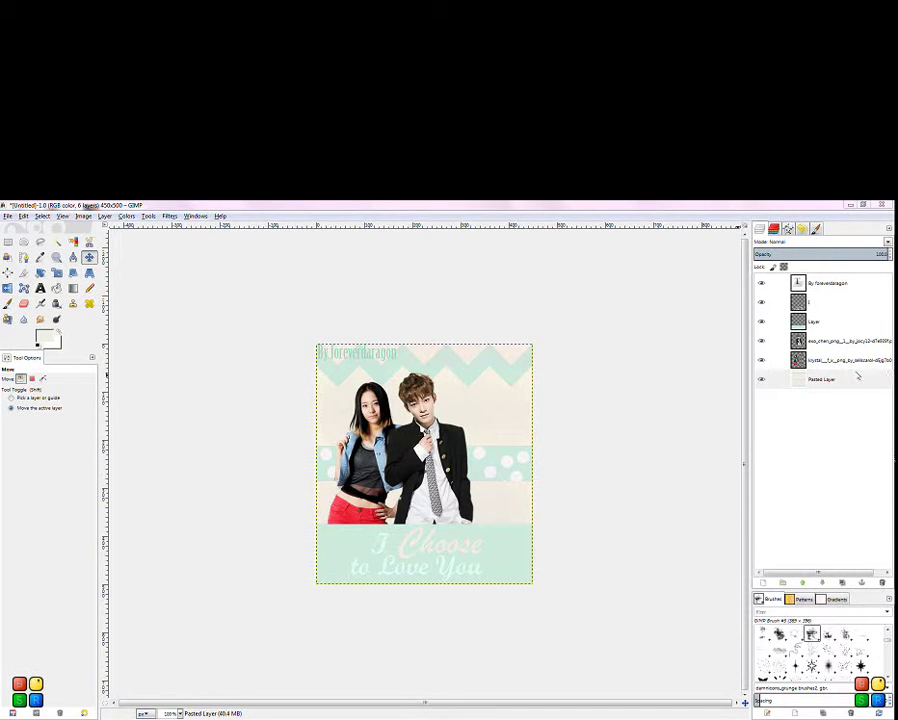
Make Pasted Layer the active layer in the Layers panel
left_click(822, 379)
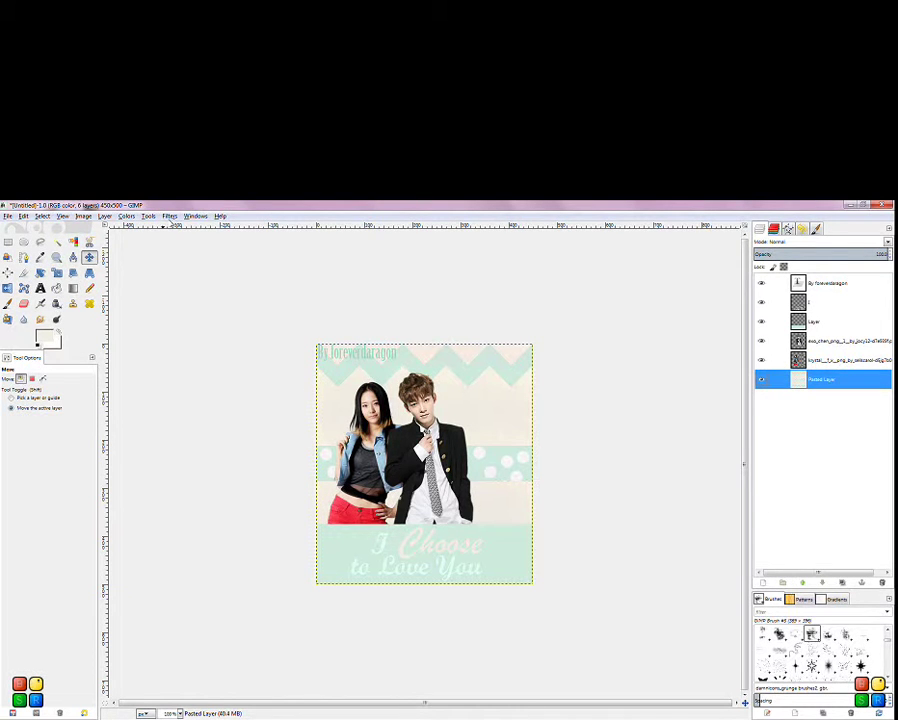
Run Animation > Optimize (for GIF), compare both image tabs, and return to the optimized copy
left_click(170, 217)
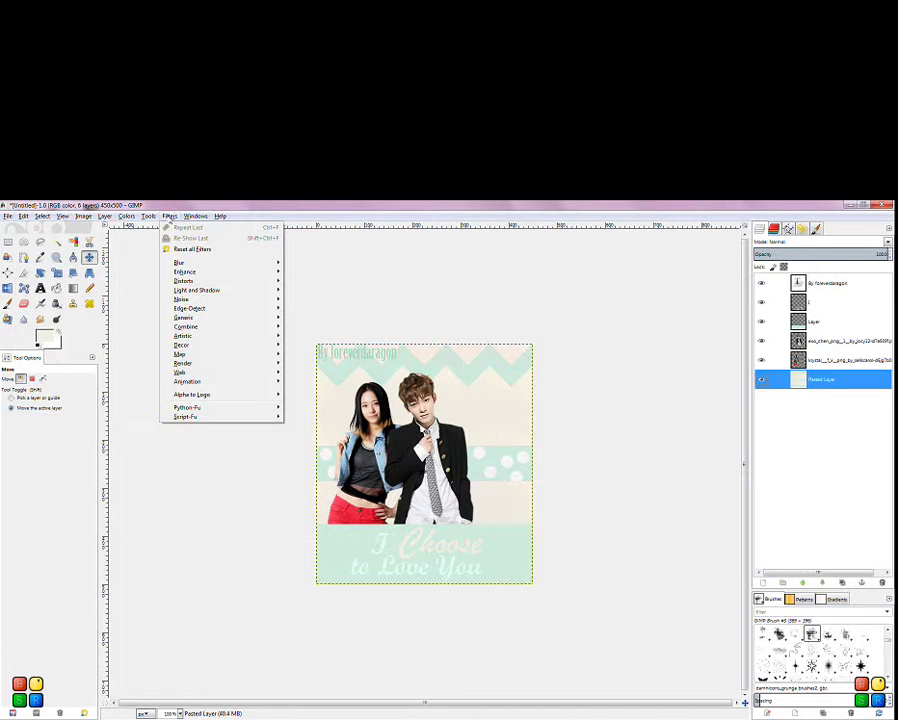
left_click(192, 381)
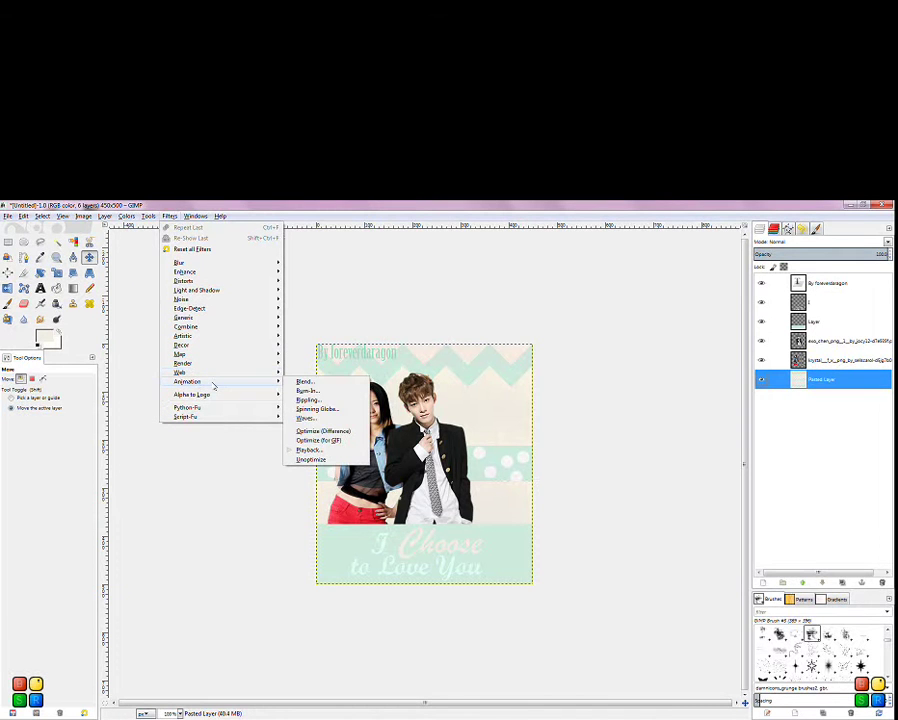
left_click(344, 440)
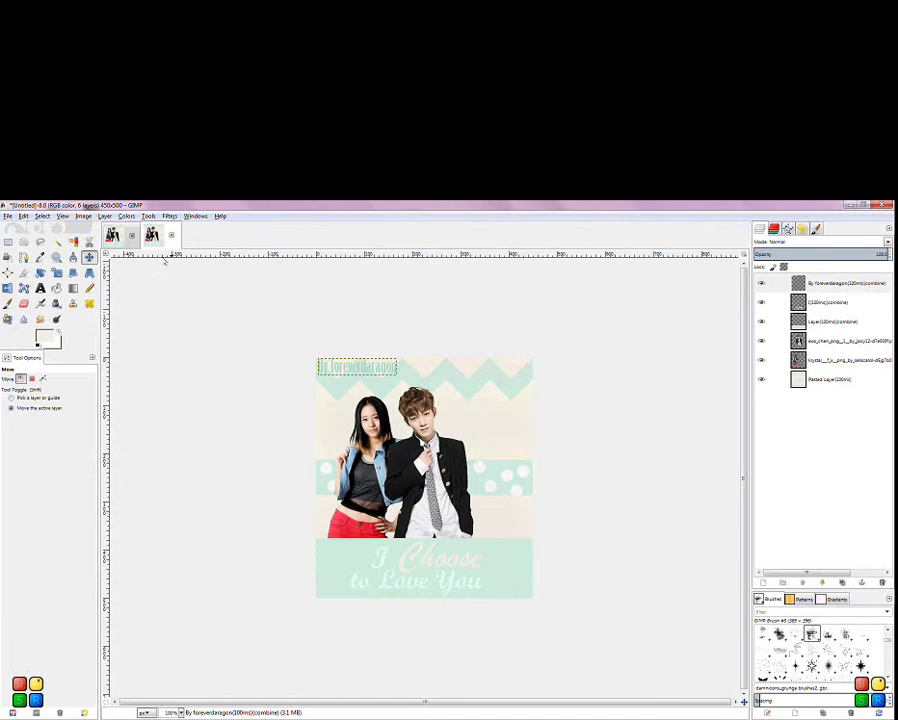
left_click(112, 234)
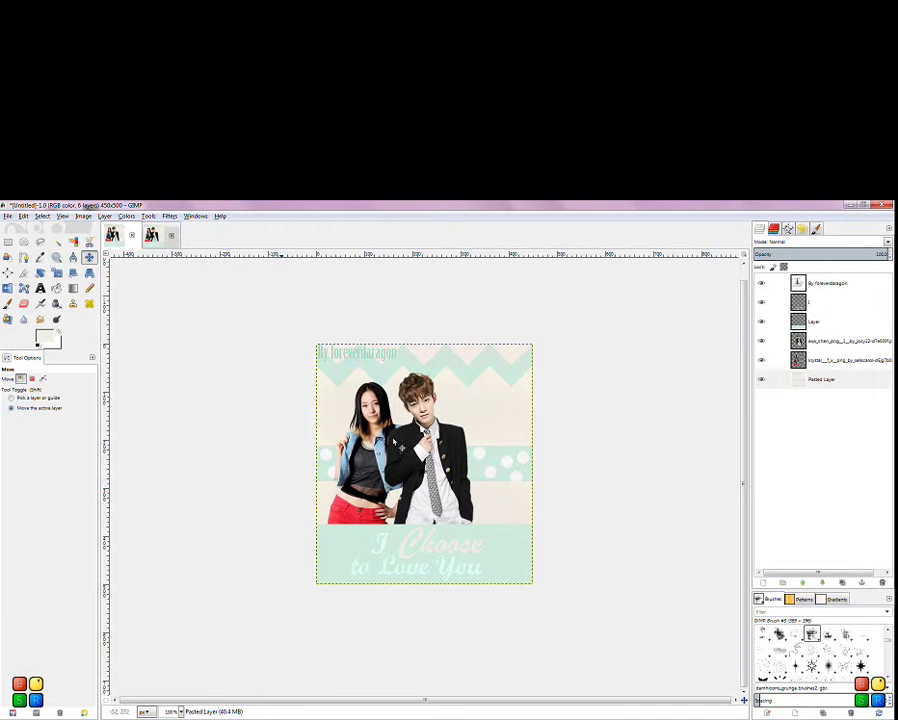
left_click(152, 234)
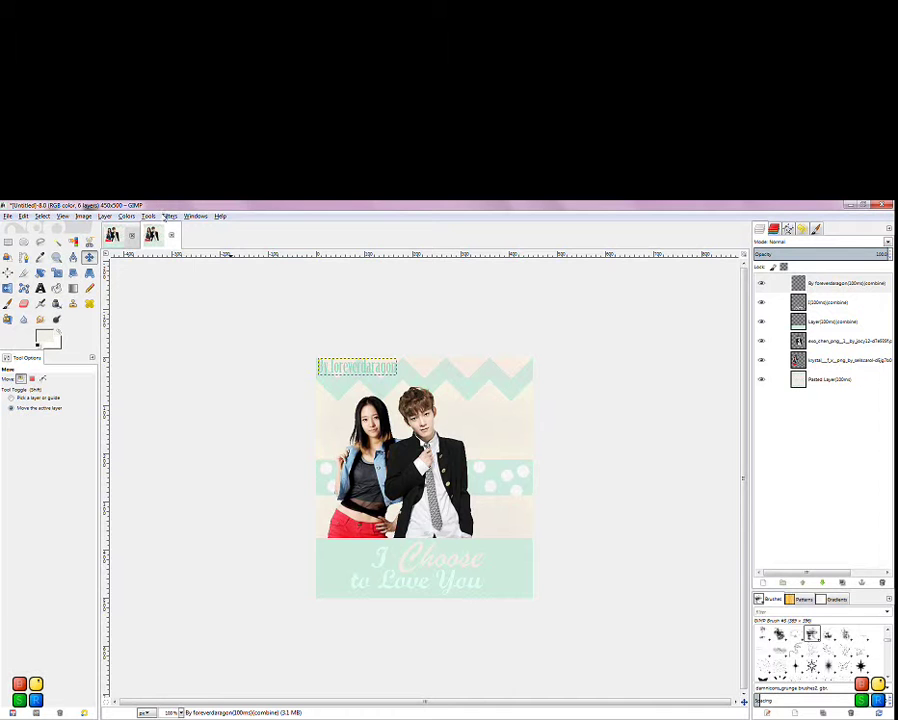
left_click(168, 216)
mouse_move(200, 390)
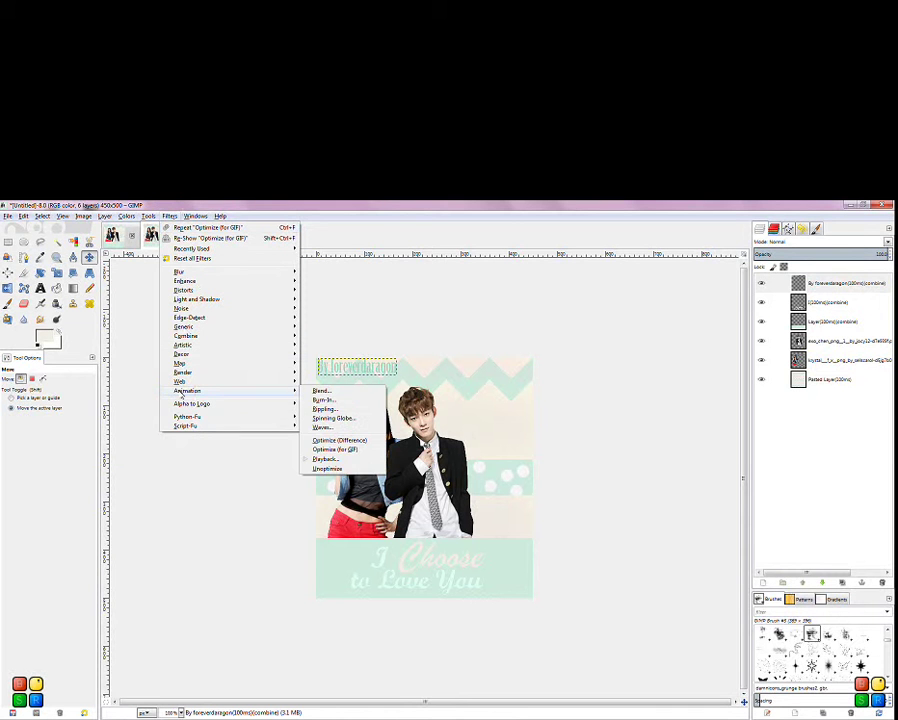
left_click(330, 459)
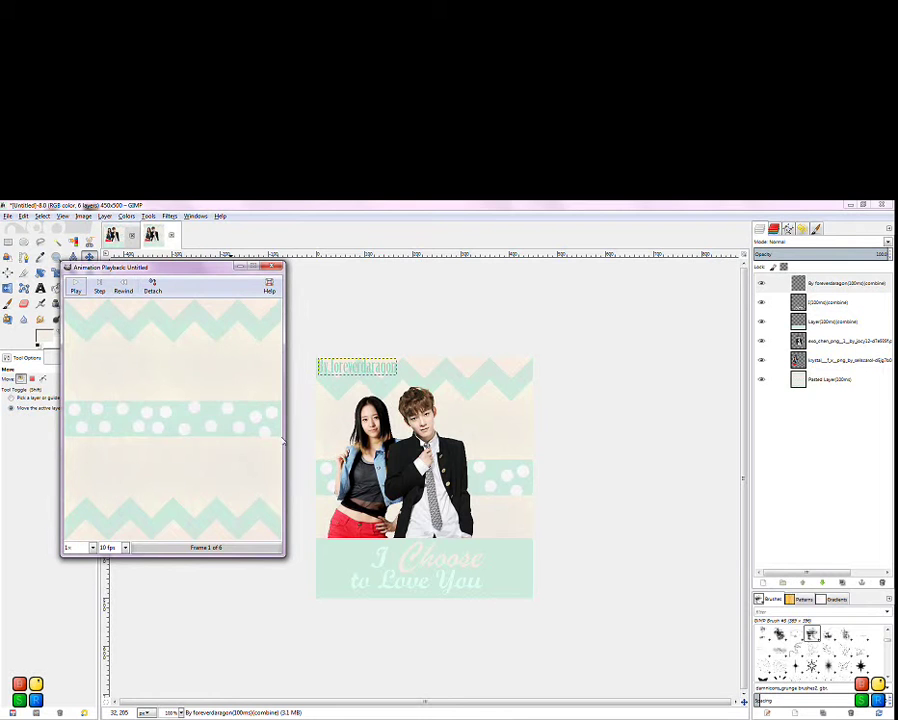
left_click(76, 290)
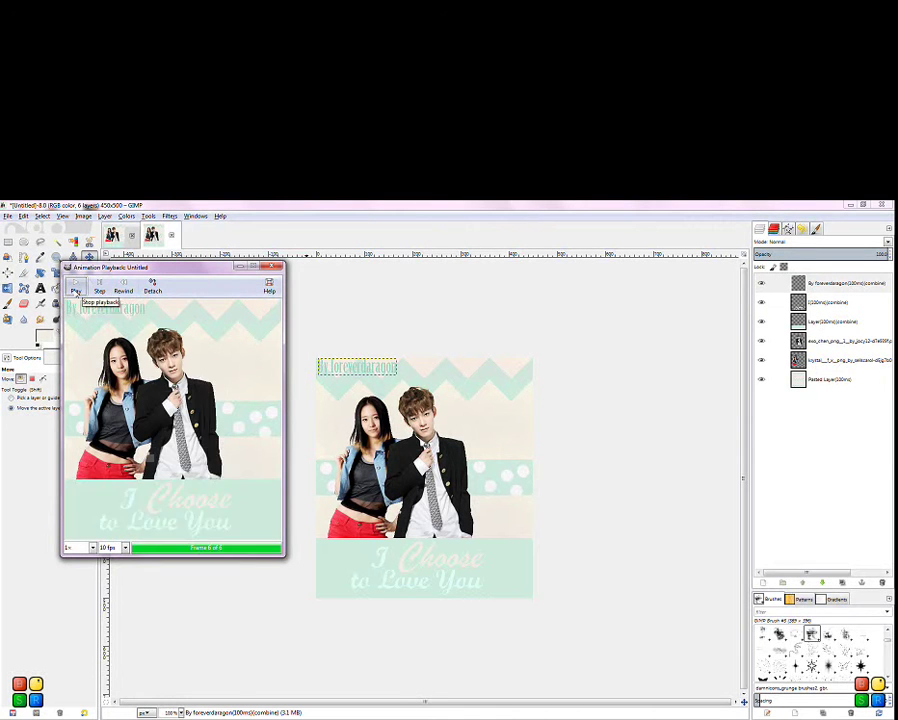
left_click(77, 548)
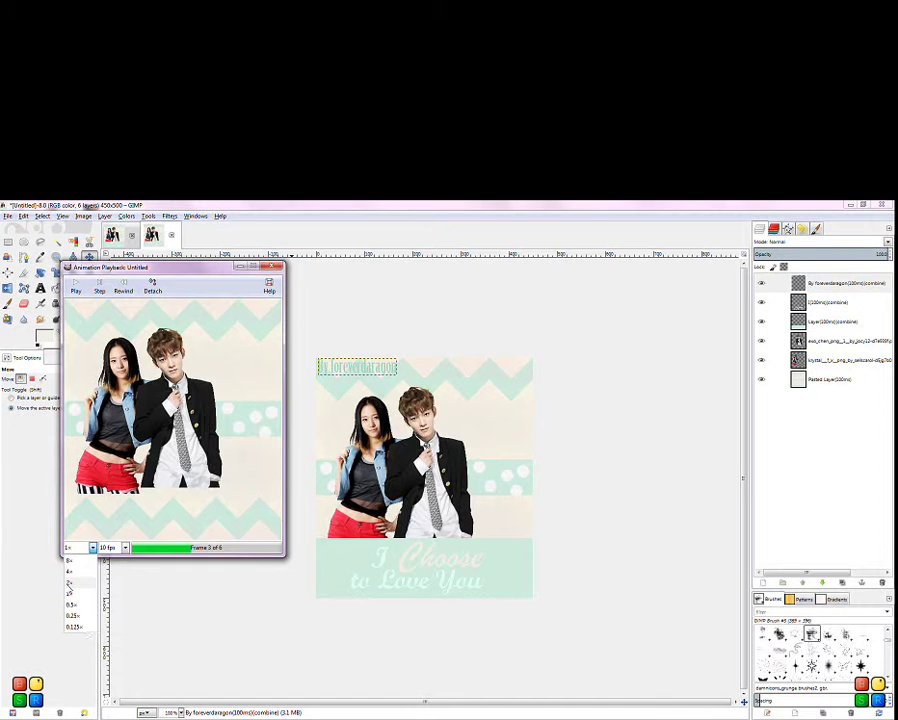
left_click(86, 612)
left_click(78, 290)
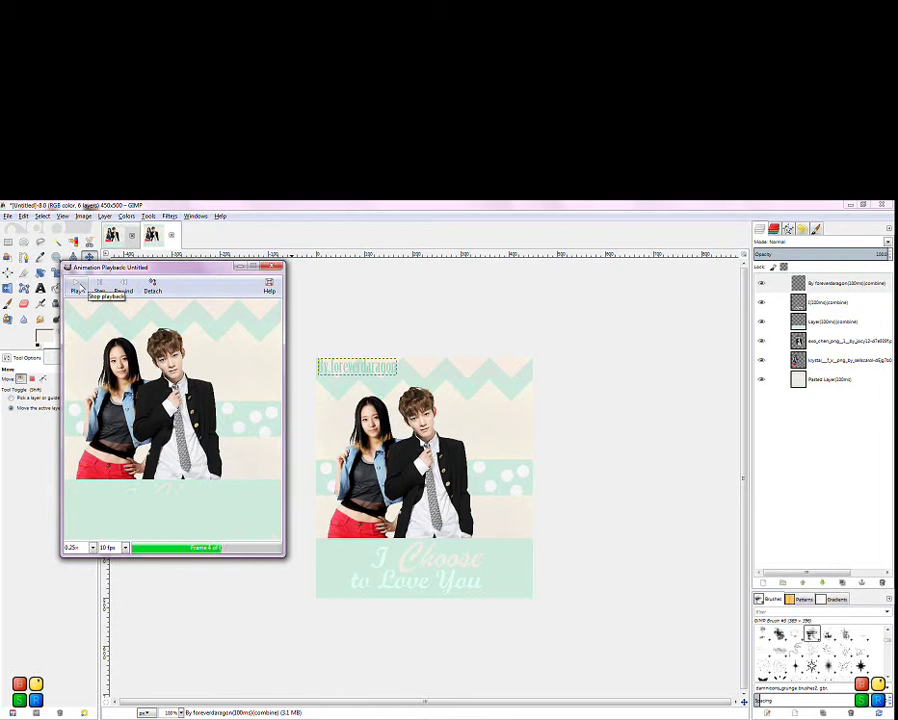
left_click(78, 288)
left_click(76, 288)
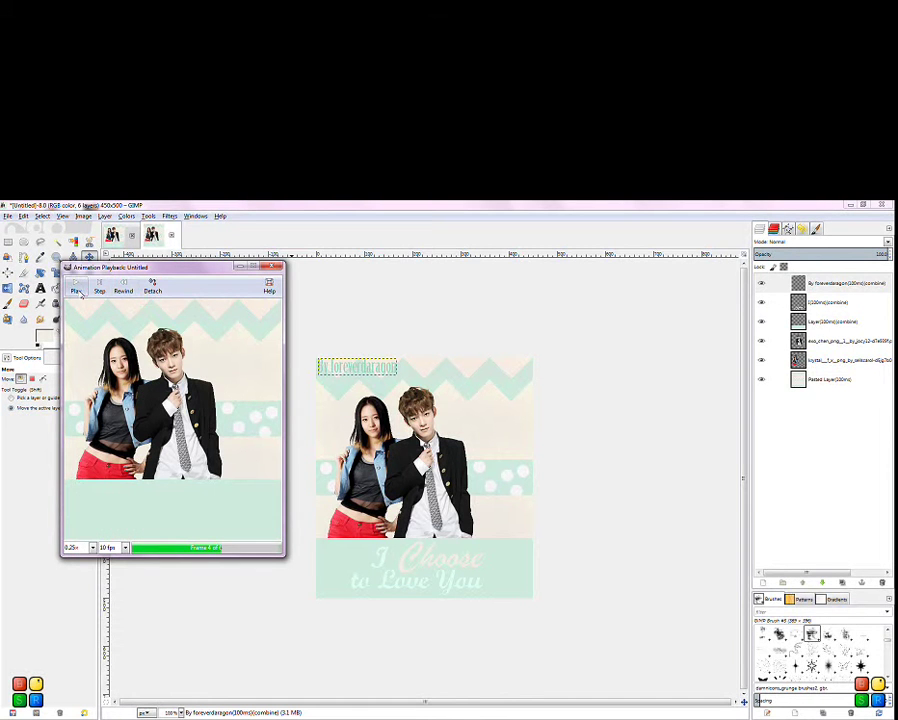
left_click(90, 548)
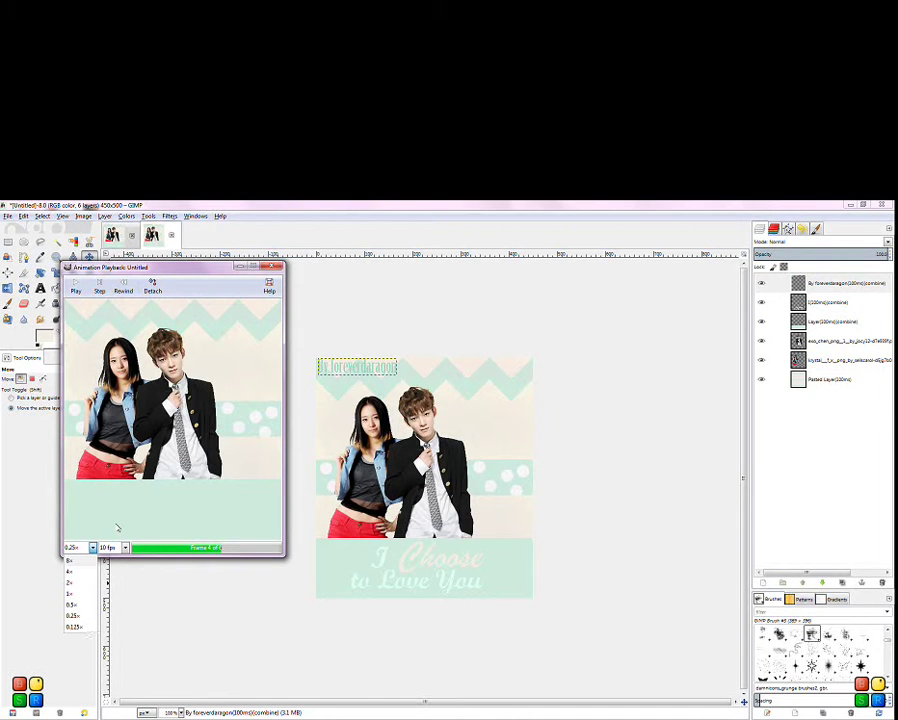
left_click(71, 605)
left_click(77, 291)
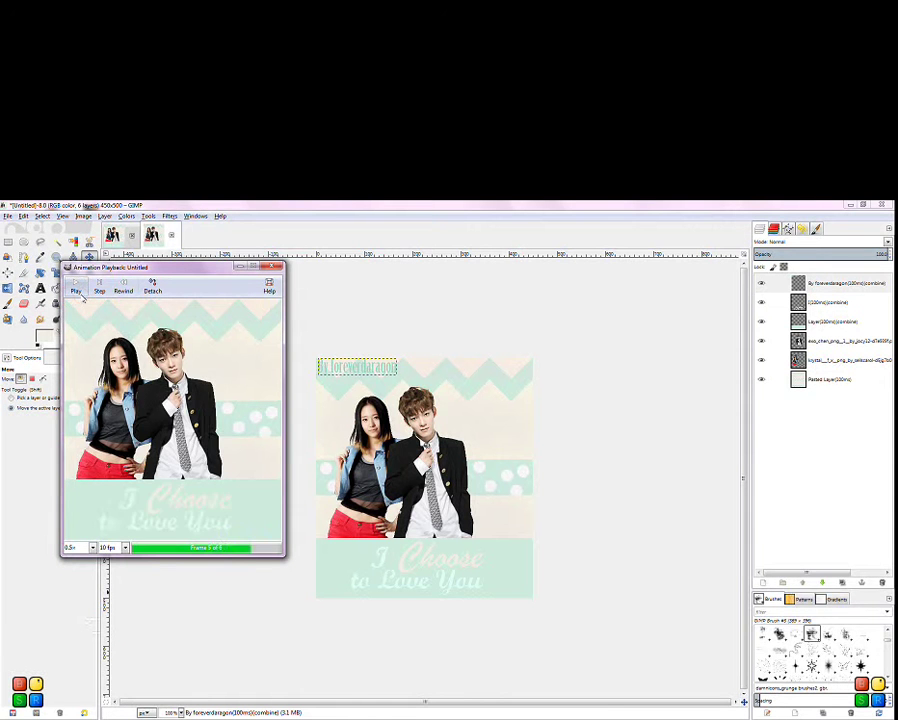
left_click(77, 291)
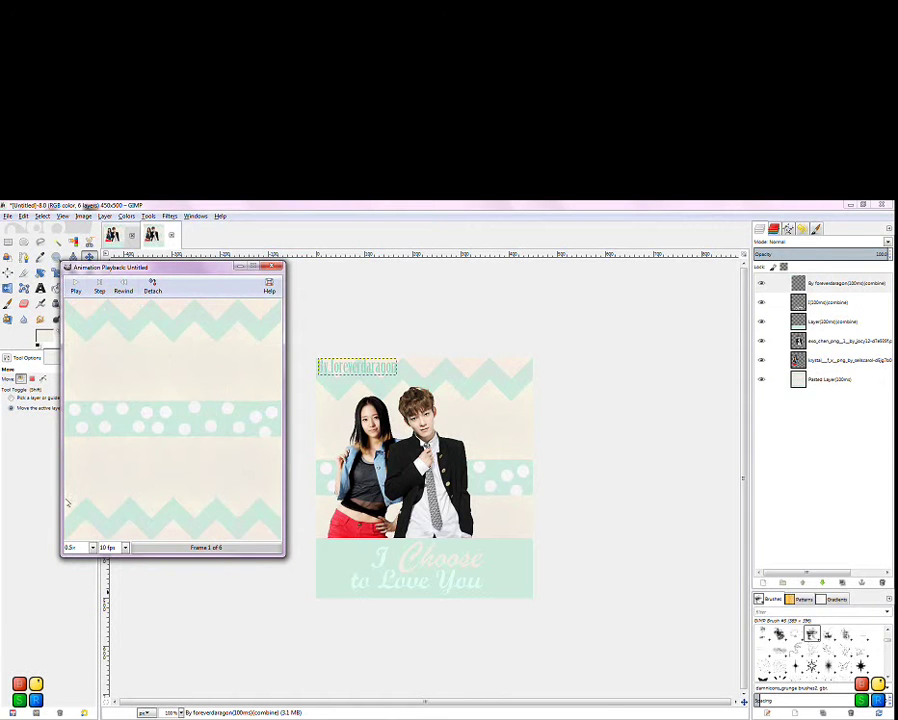
left_click(74, 548)
left_click(72, 534)
left_click(76, 532)
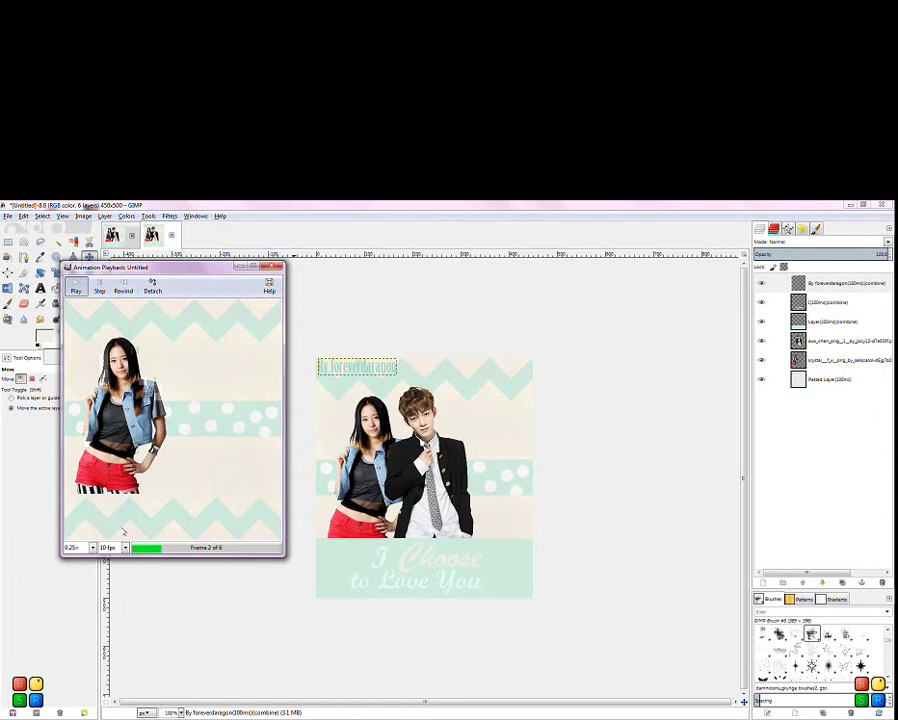
left_click(276, 267)
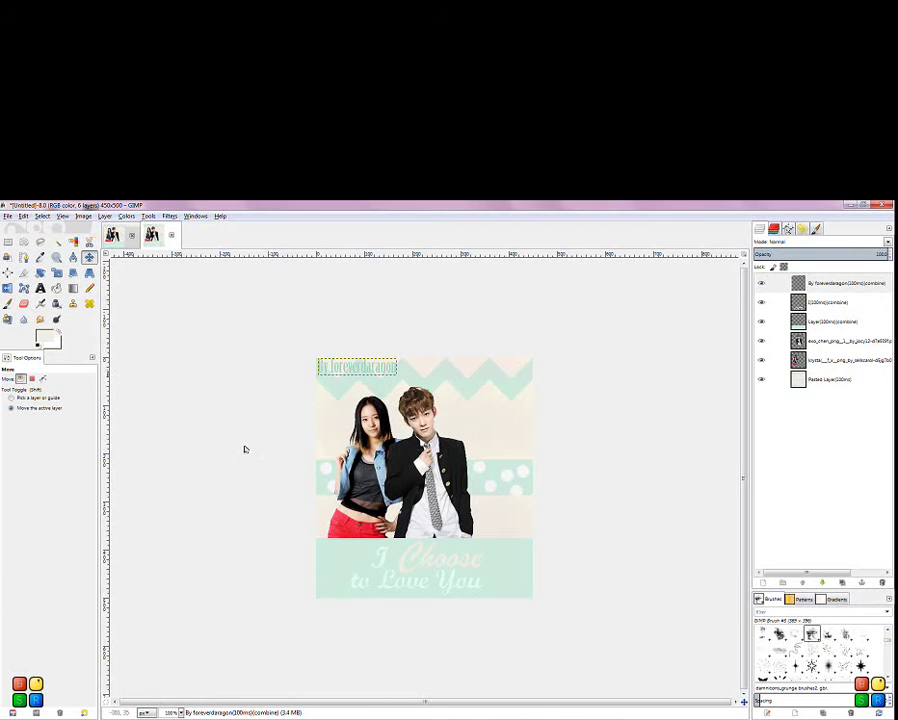
Set up Export As into Pictures, replacing the Untitled name with 'I Choose to Love You Poster.gif'
left_click(7, 216)
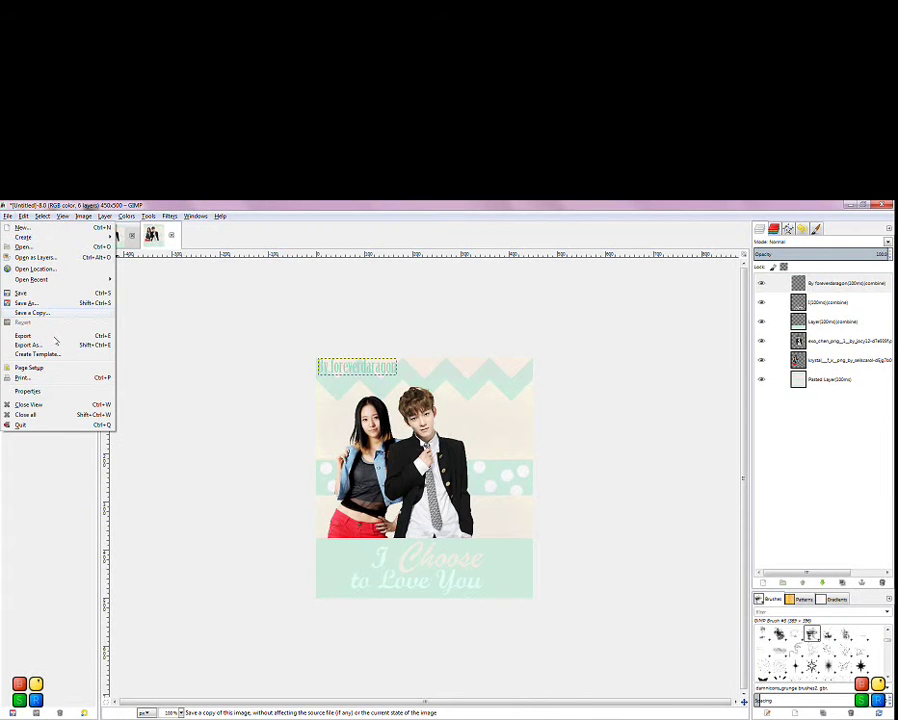
left_click(30, 345)
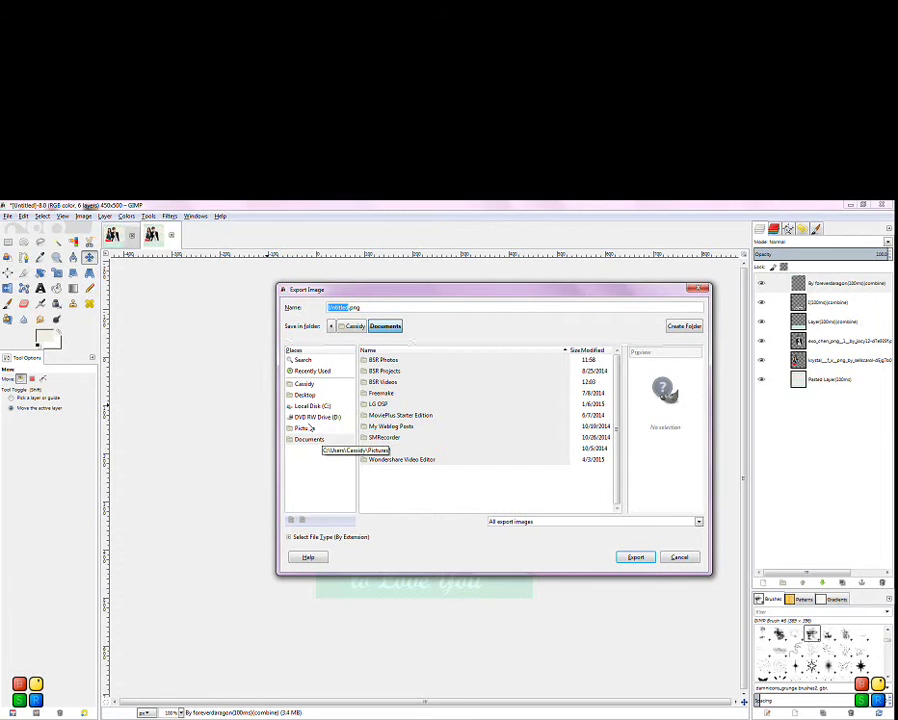
left_click(303, 428)
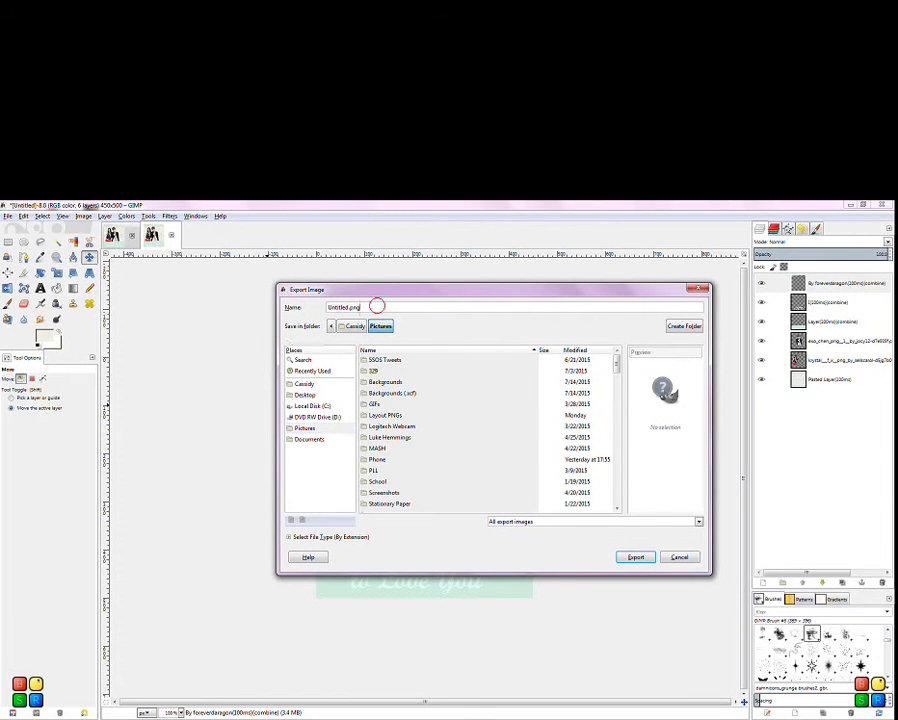
left_click(372, 307)
left_click(580, 367)
key("BackSpace")
key("BackSpace")
key("BackSpace")
key("BackSpace")
key("BackSpace")
key("BackSpace")
key("BackSpace")
key("BackSpace")
type("I Choose to Love You Poe")
Export 'I Choose to Love You Poster.gif' with the As animation option ticked
left_click(636, 557)
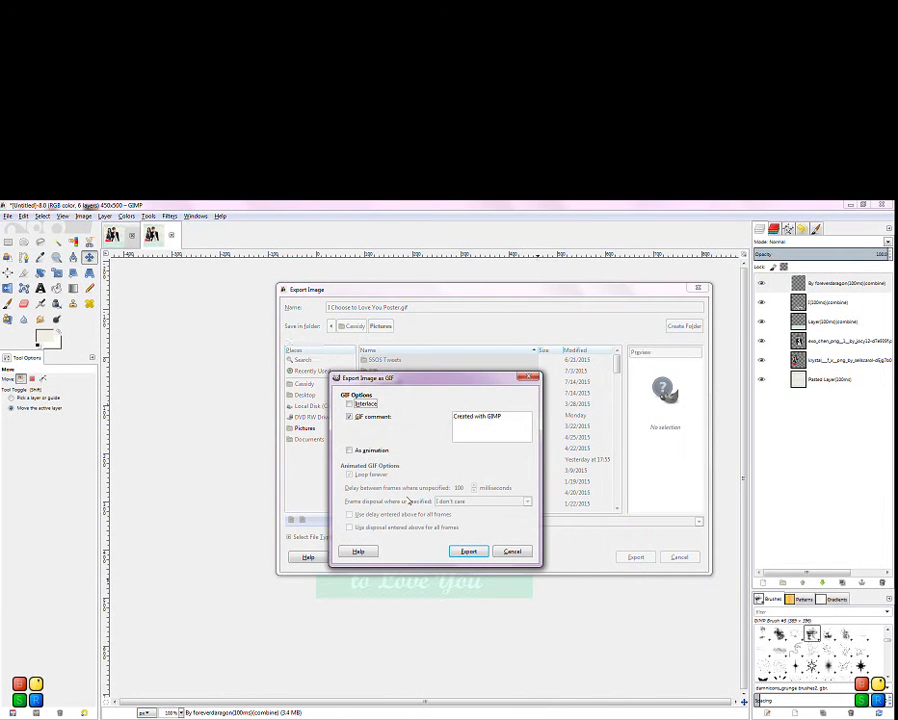
left_click(350, 450)
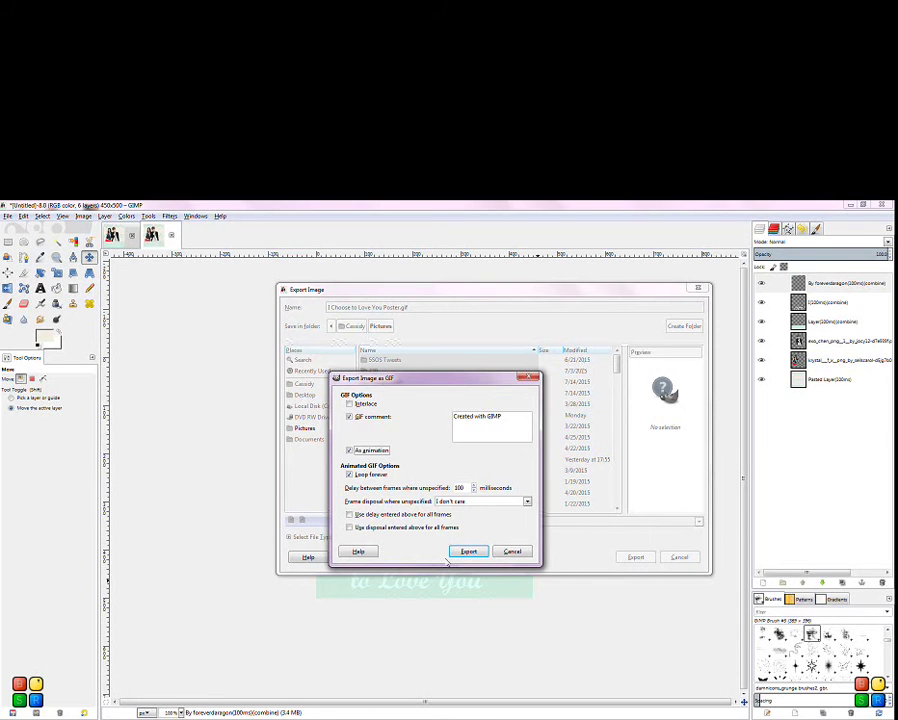
left_click(468, 551)
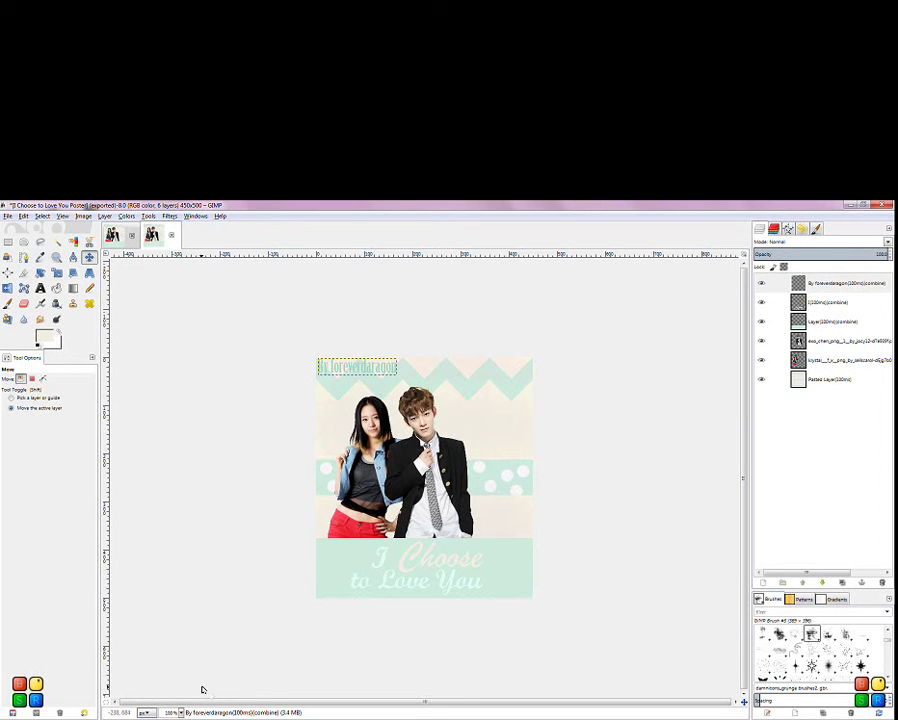
key("alt")
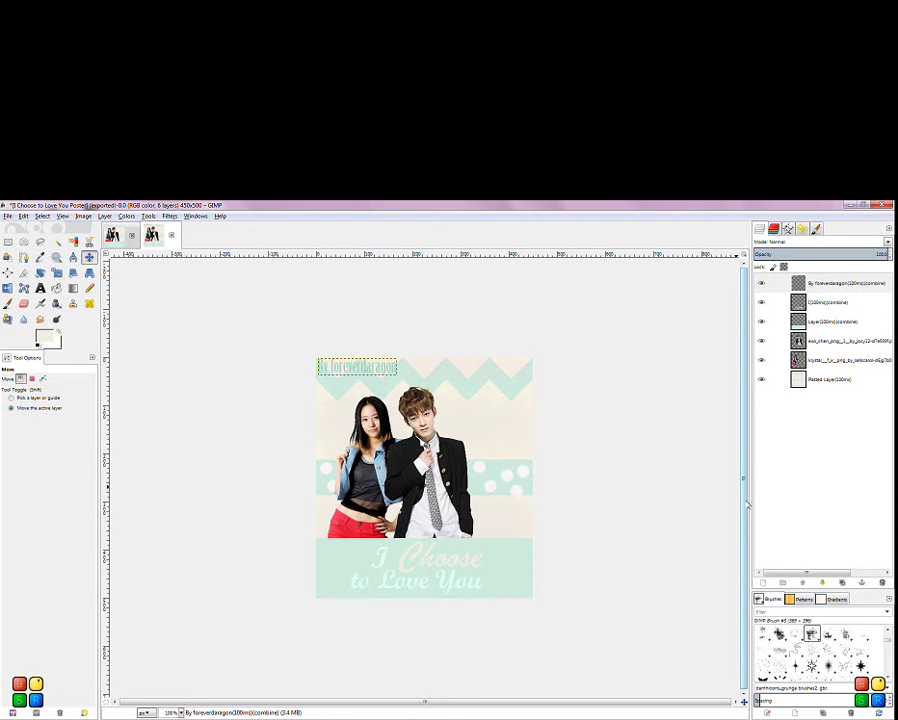
left_click(848, 380)
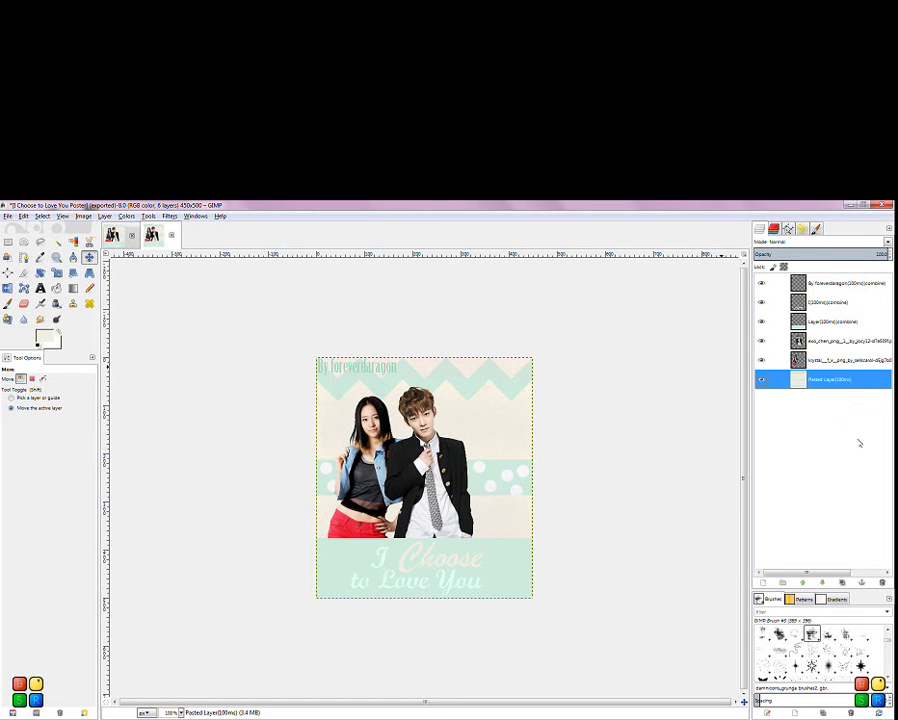